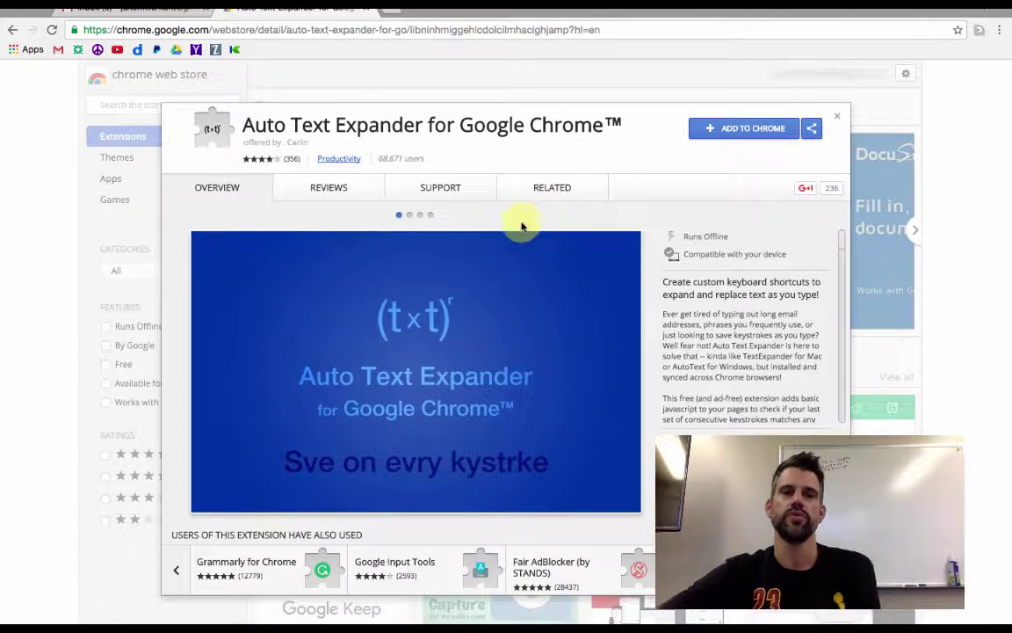
Browse the screenshots, then add the Auto Text Expander extension to Chrome and confirm
click(409, 215)
click(420, 216)
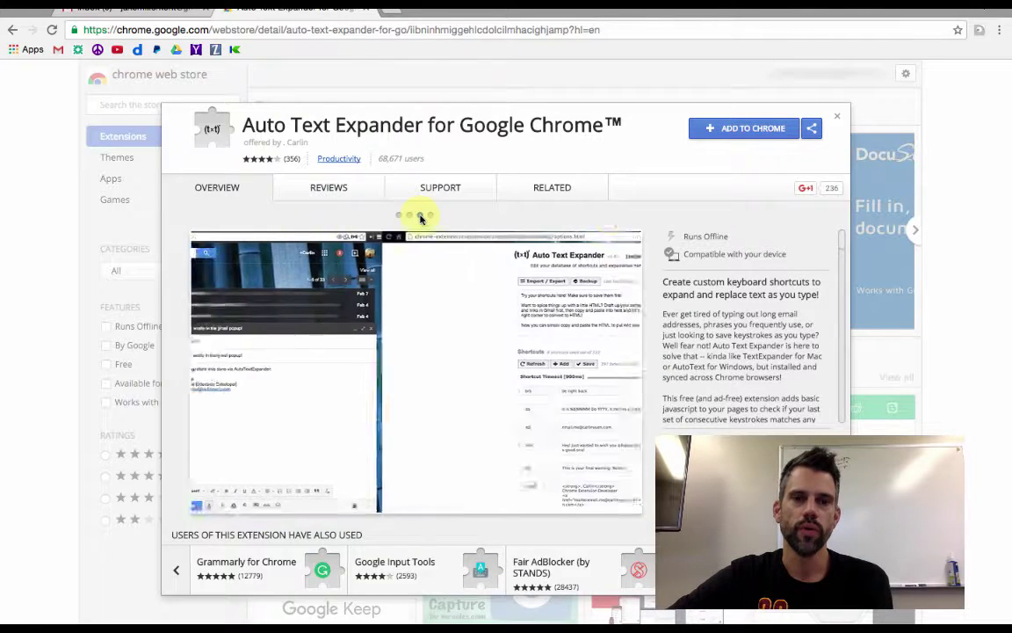
click(743, 132)
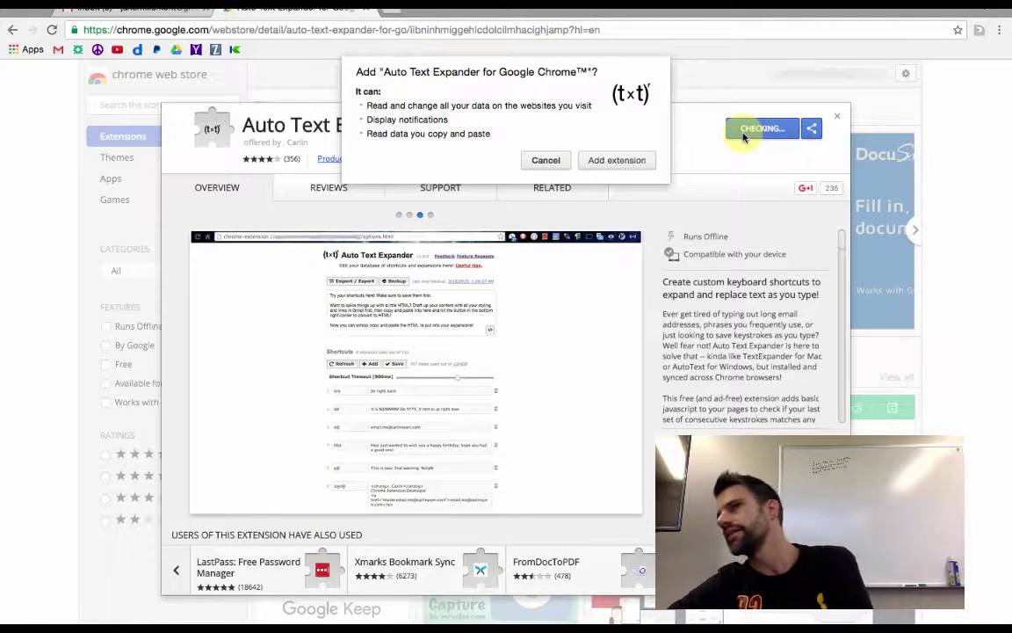
click(597, 159)
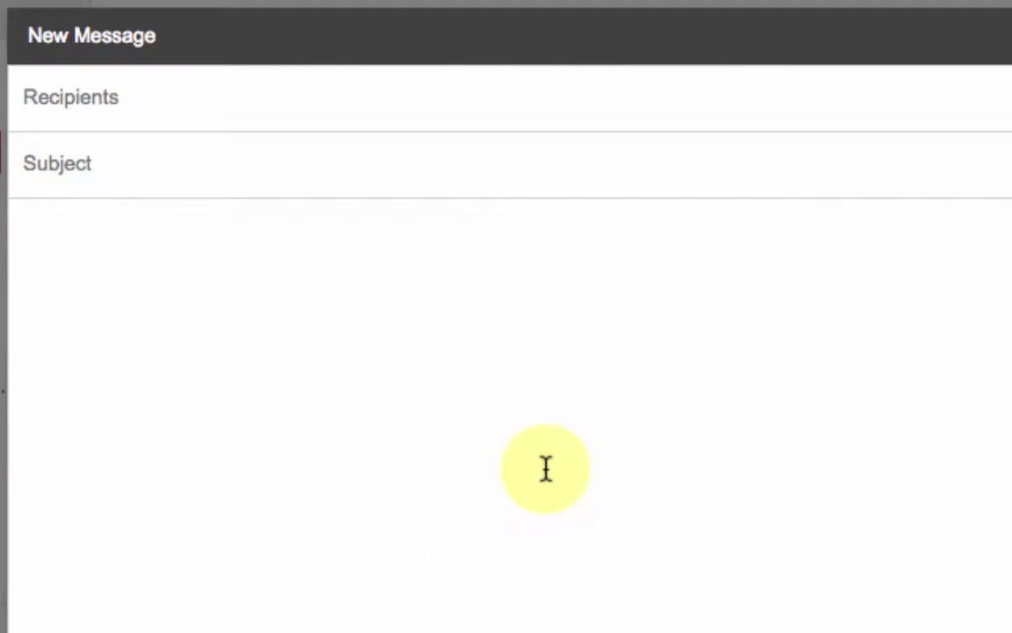
Expand brb, e@ and hbd in the message body into 'be right back', an e-mail address and a birthday greeting
click(546, 468)
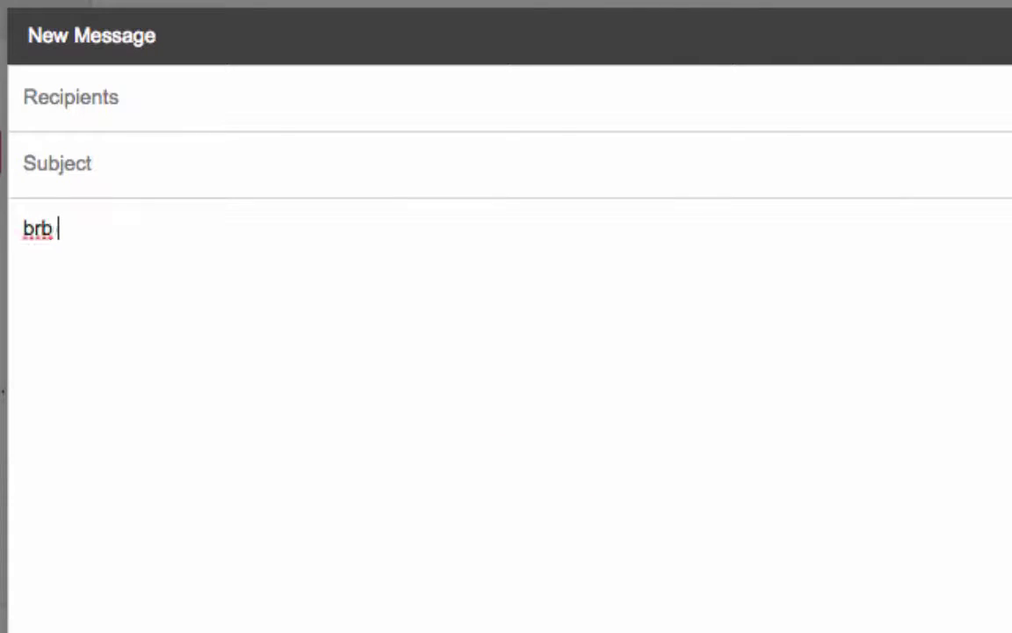
text(brb)
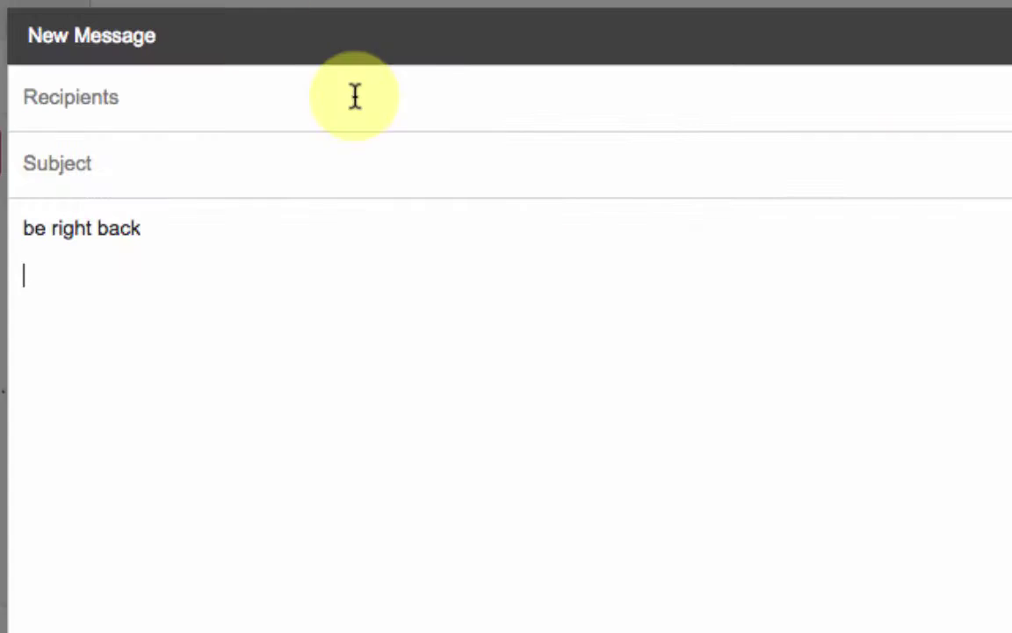
text(e)
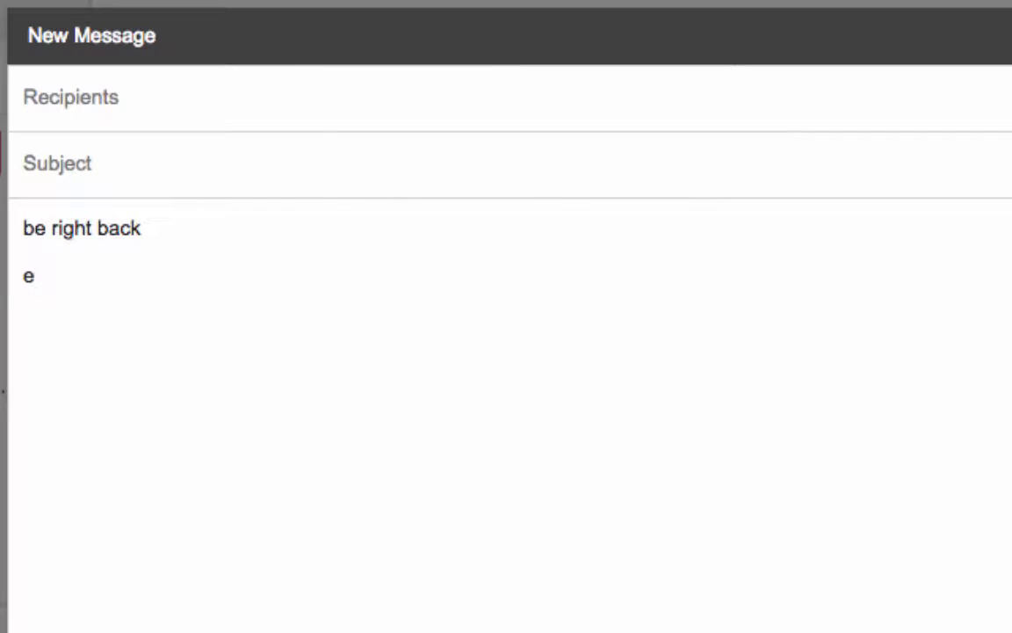
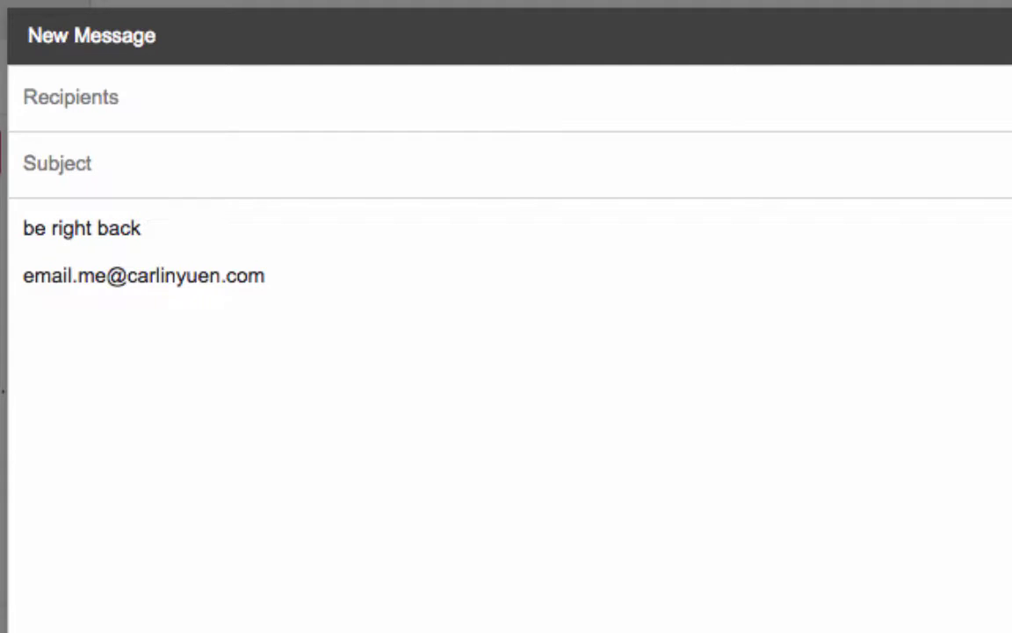
key(Return)
text(Hey! Just wanted to wish you a happy birthday; hope you had a good one!)
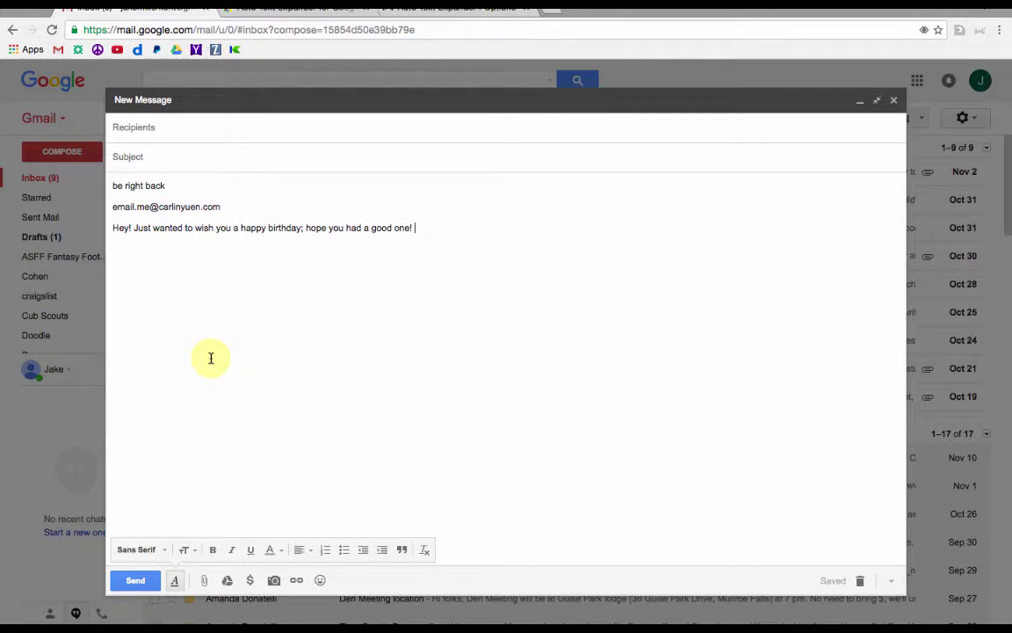
In the extension options, replace the e@ shortcut's expansion with a new e-mail address
click(980, 30)
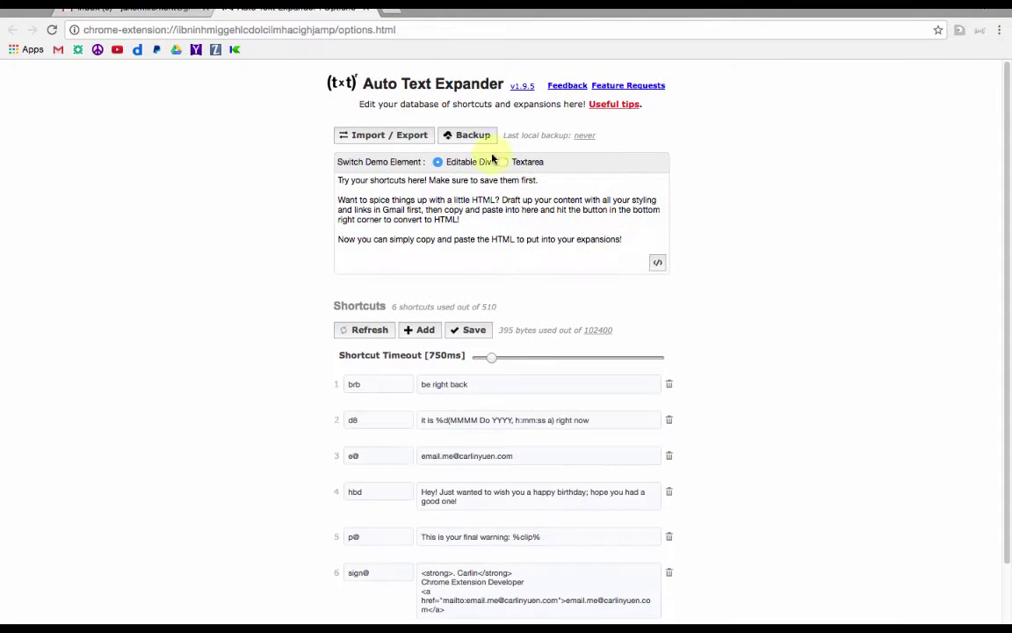
scroll(499, 611, down, 2)
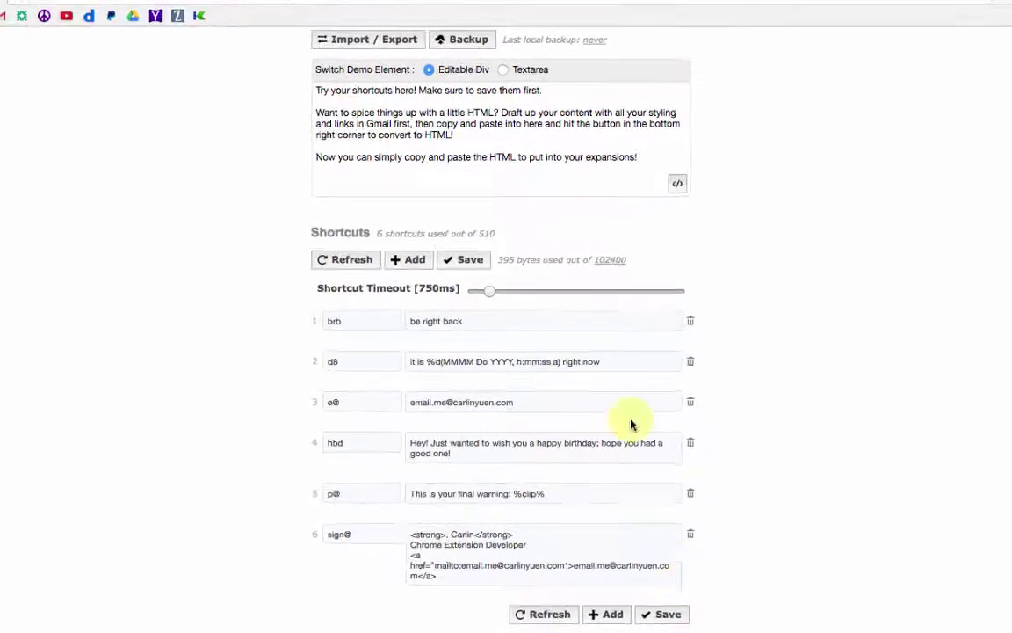
click(506, 391)
drag(523, 486, 327, 485)
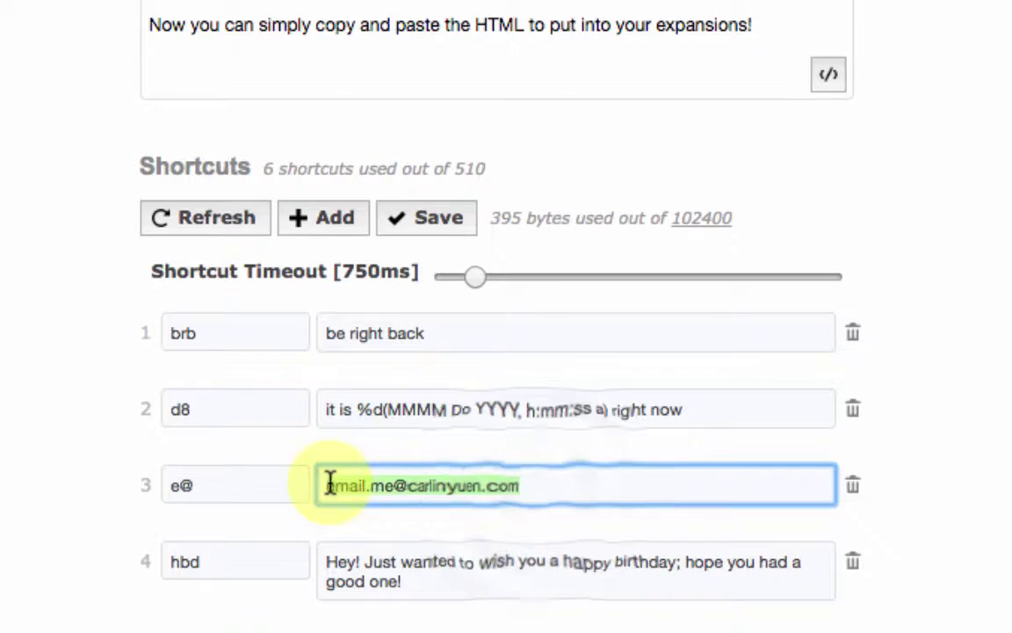
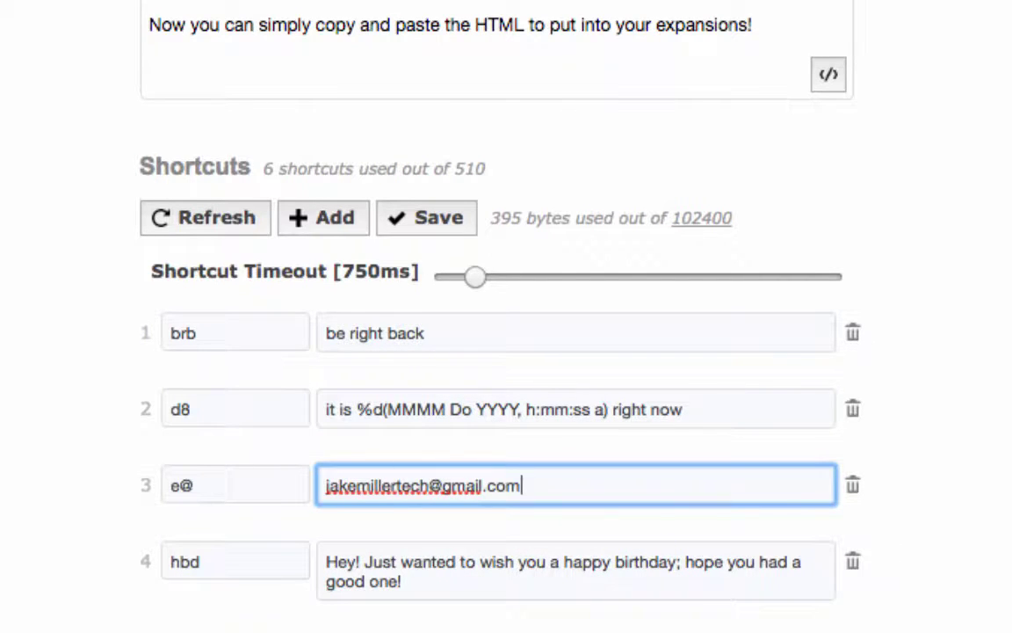
Add a new shortcut KSU that expands to 'Kent State University'
click(321, 222)
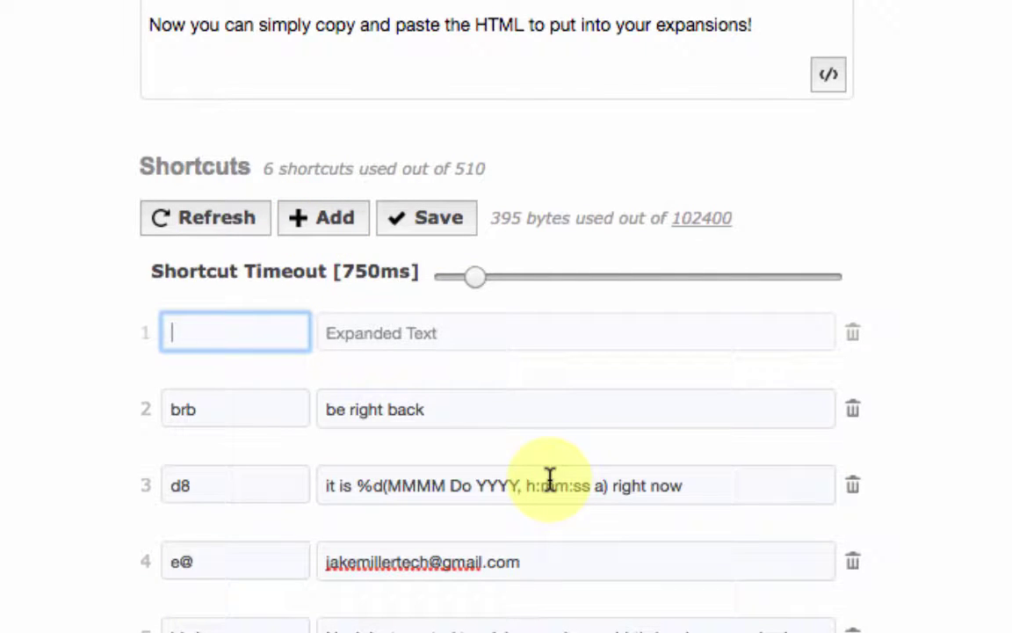
text(KSU)
click(434, 327)
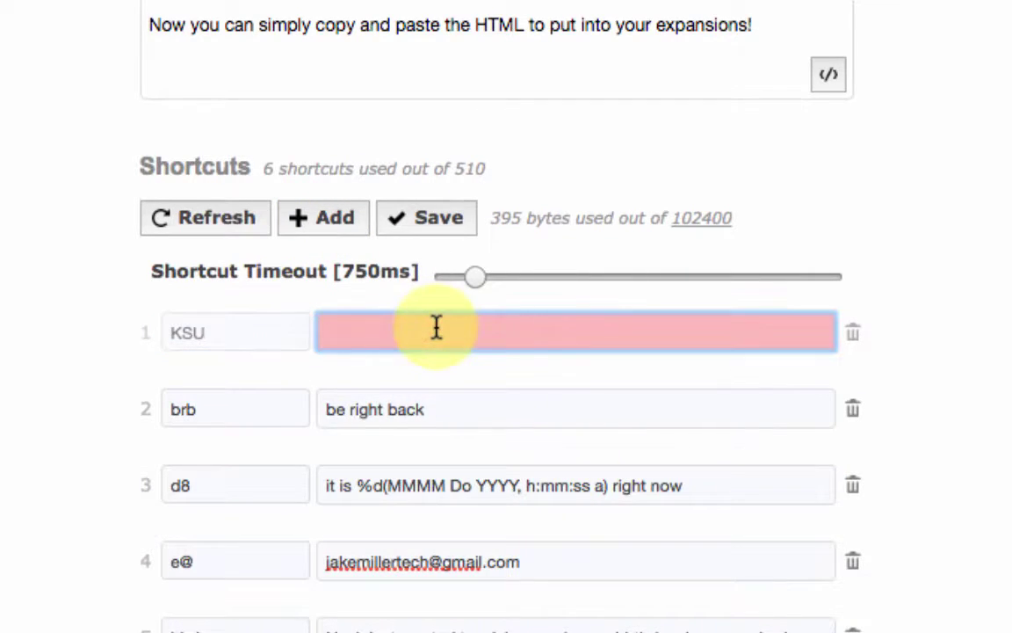
text(Kent State Unive)
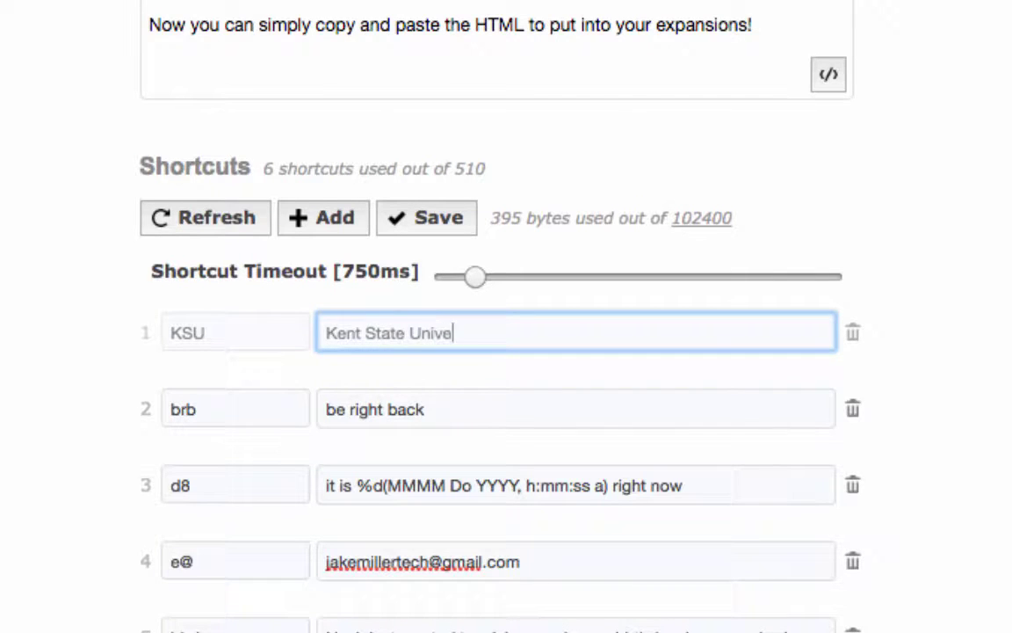
text(rsity)
click(170, 316)
Insert a Kent State University line in the draft via KSU, then rename the shortcut to KSU@
scroll(170, 316, down, 2)
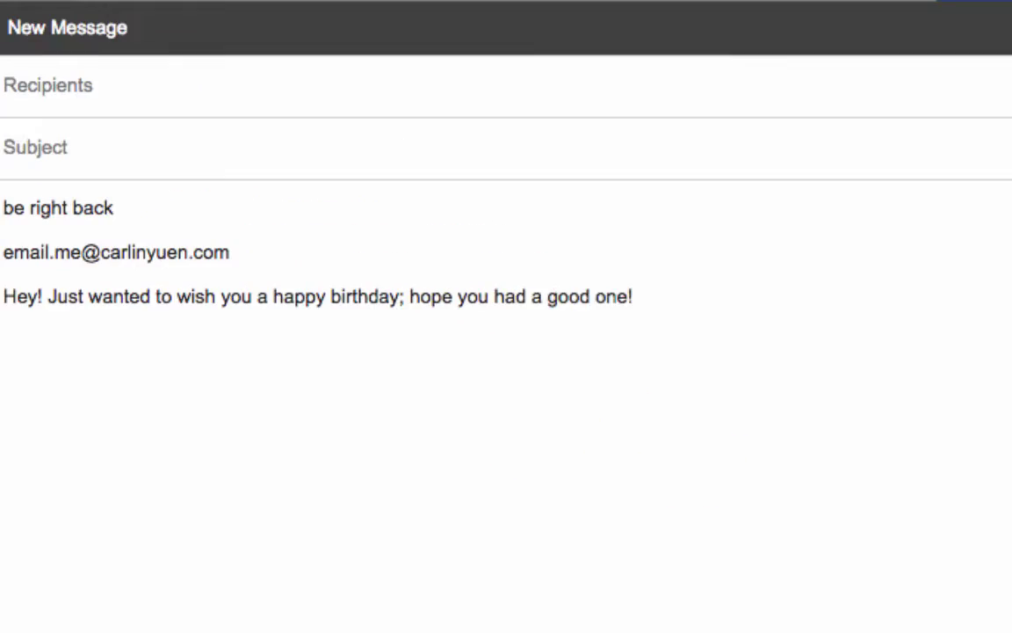
key(Return)
text(KSU)
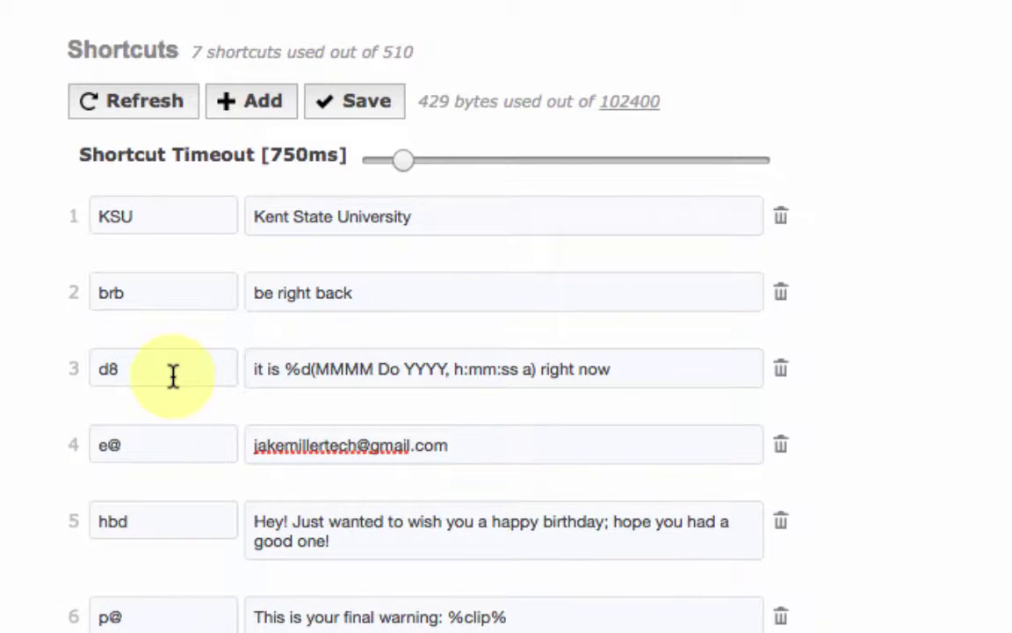
double_click(110, 213)
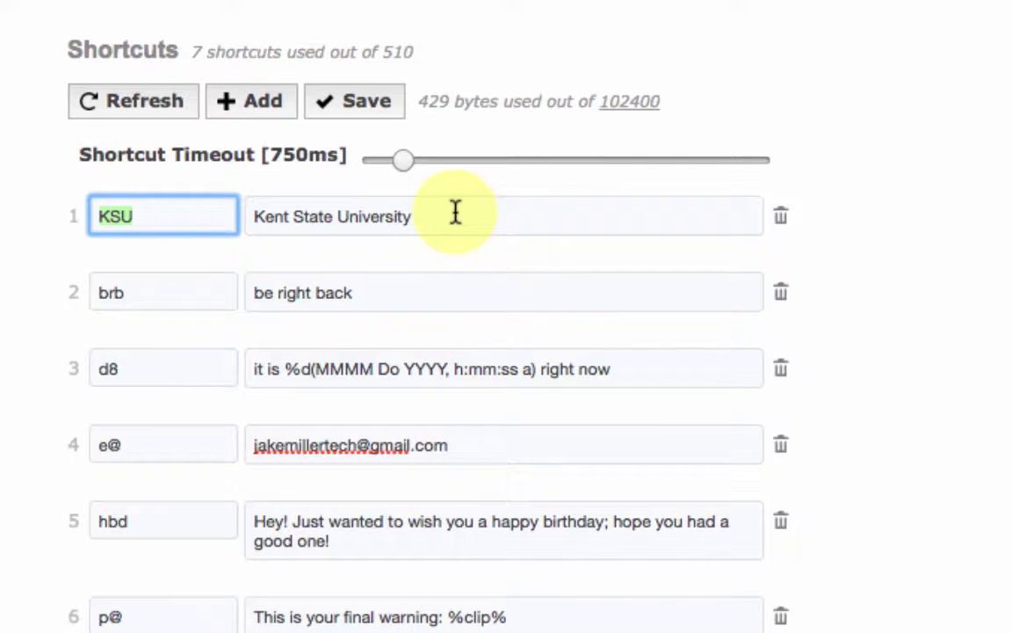
key(Right)
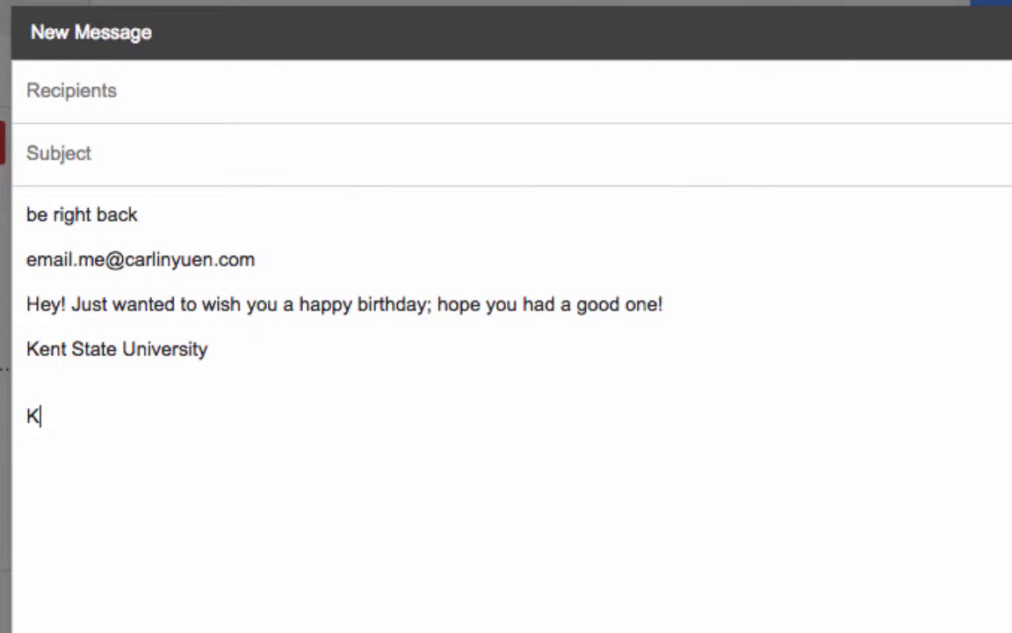
Type KSU followed by a space in the draft to expand it into 'Kent State University'
key(space)
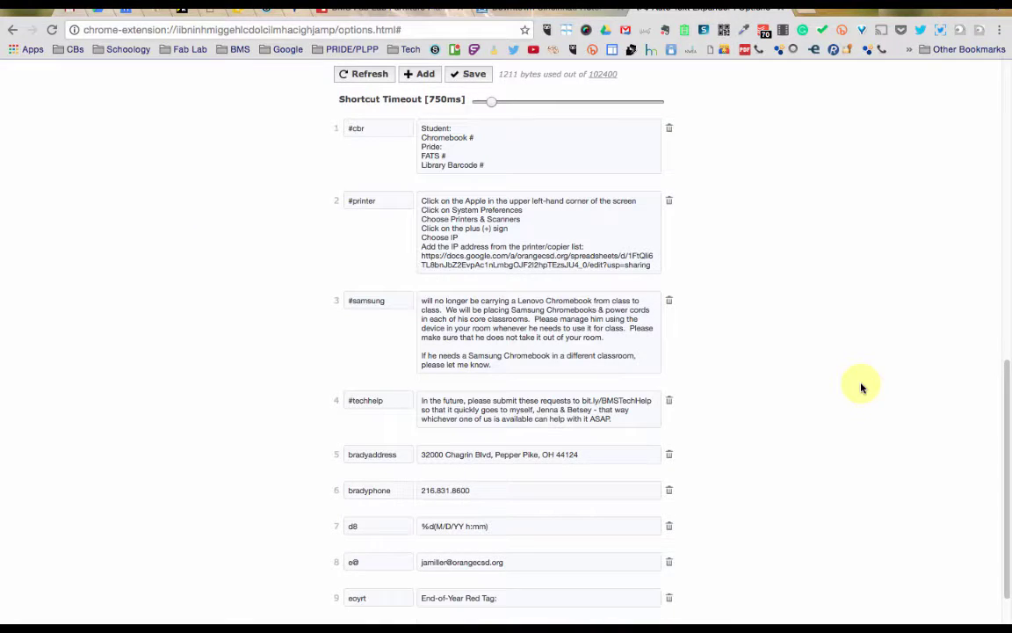
scroll(862, 387, down, 1)
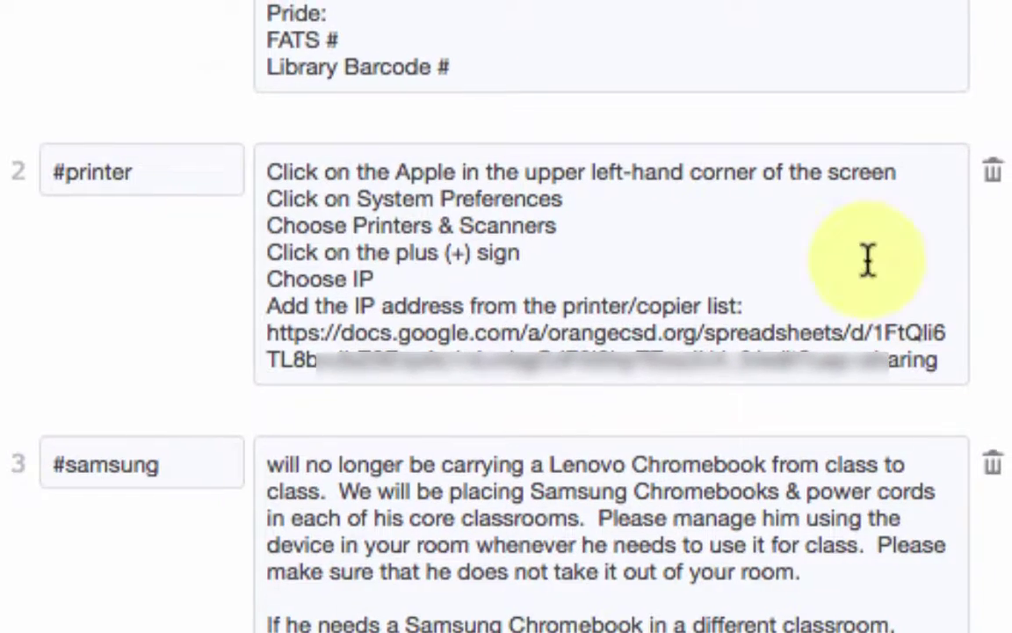
click(211, 169)
drag(256, 181, 897, 357)
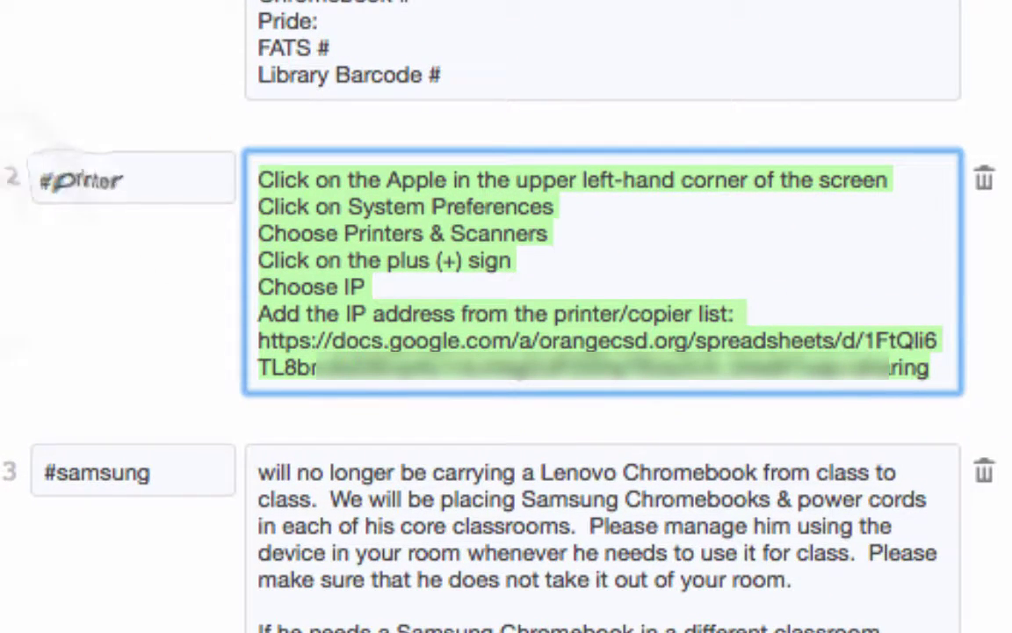
click(99, 176)
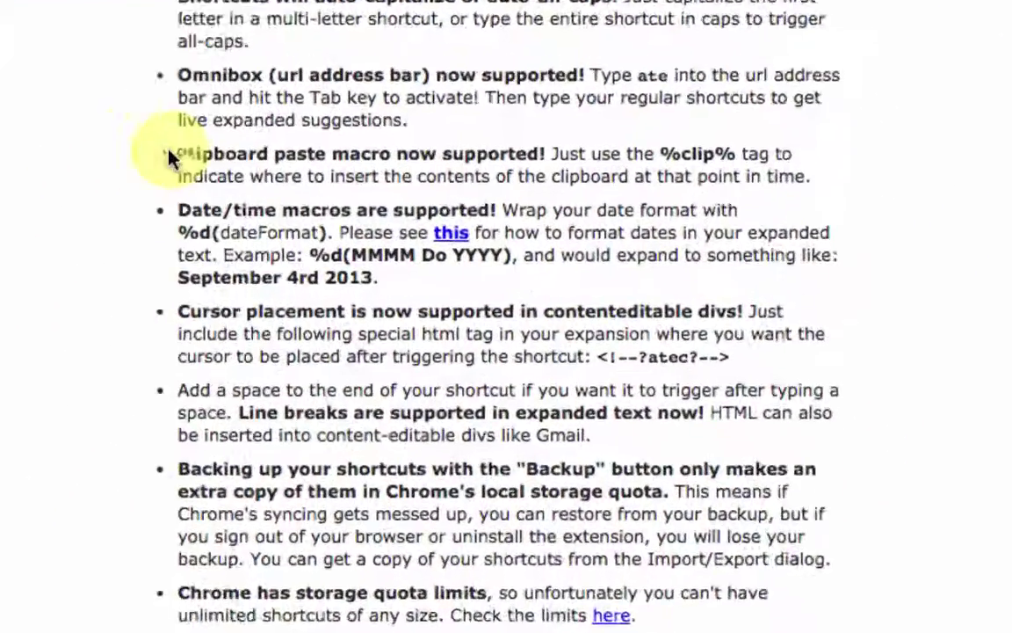
drag(342, 232, 658, 244)
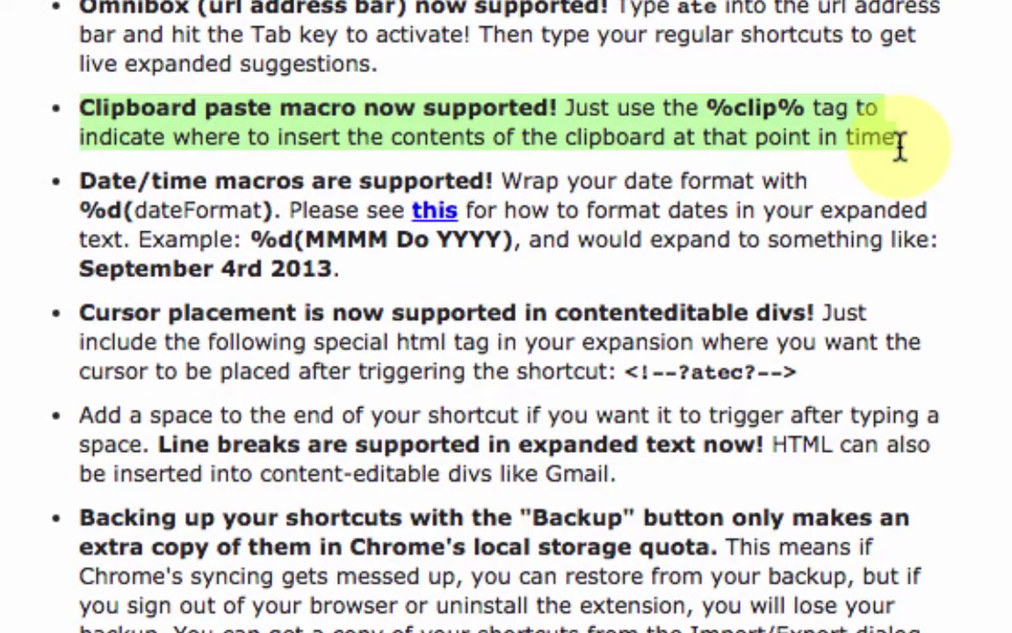
drag(901, 145, 1008, 268)
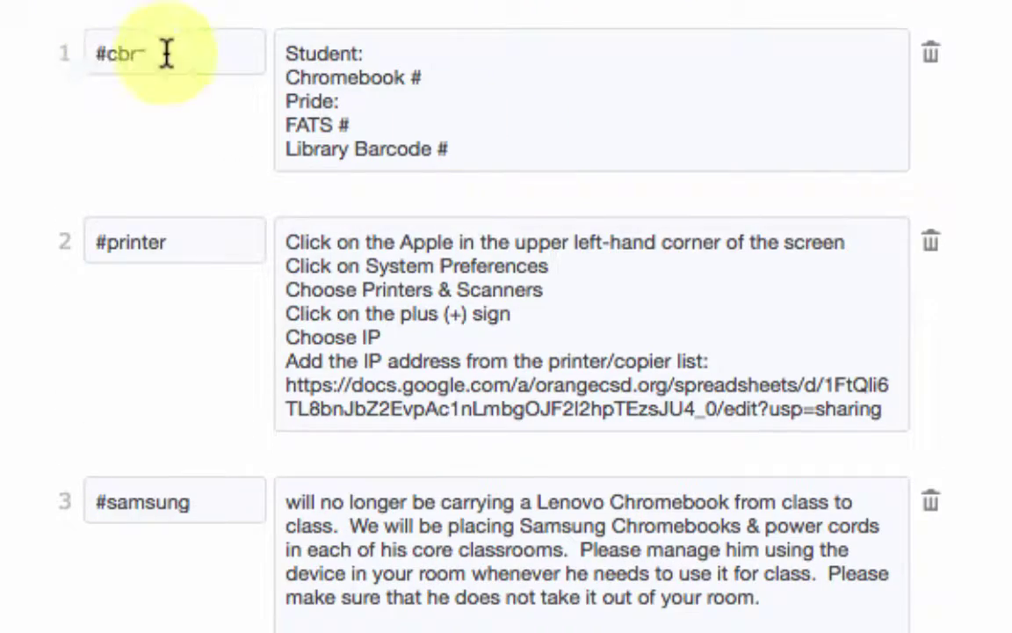
click(167, 54)
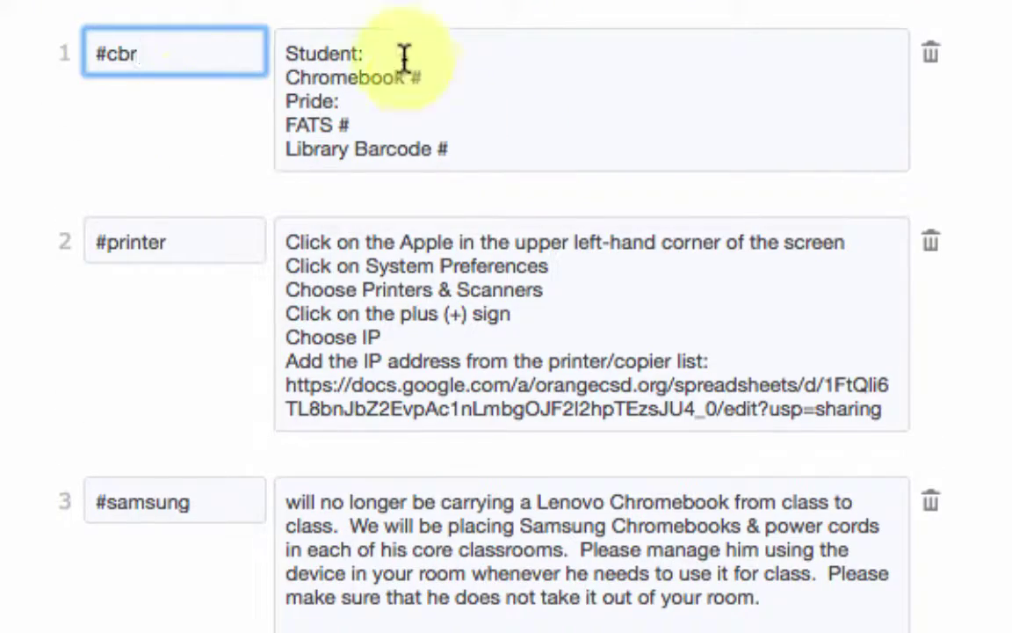
click(375, 52)
click(445, 165)
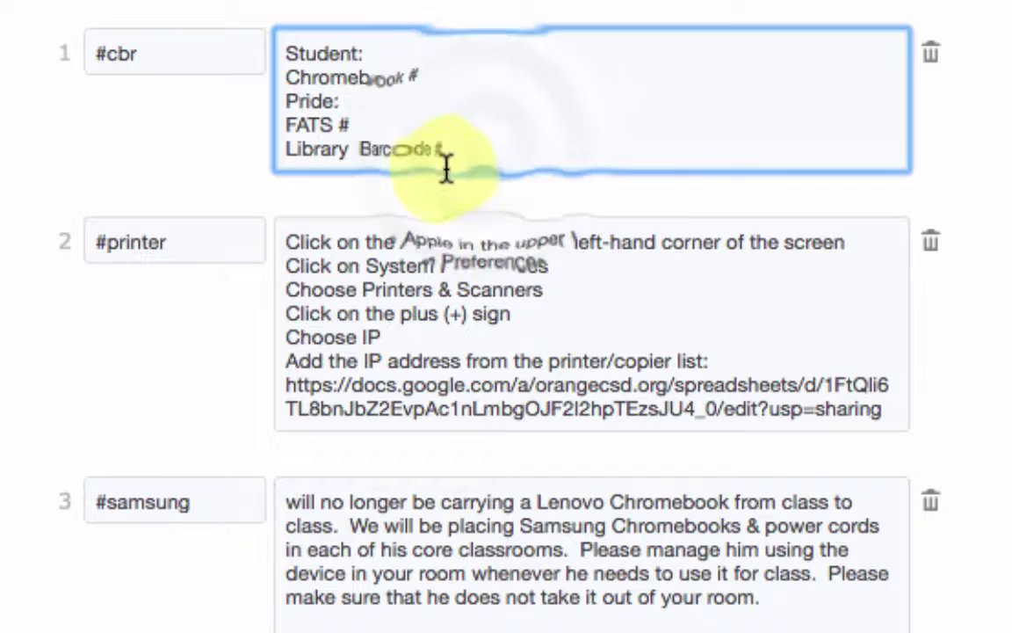
text(%c)
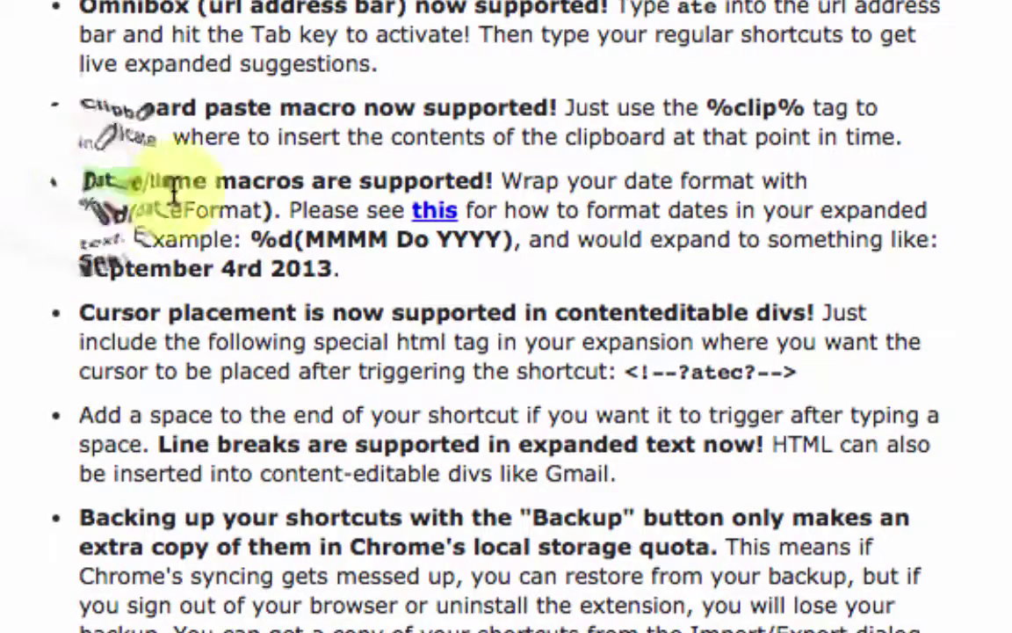
drag(81, 181, 343, 270)
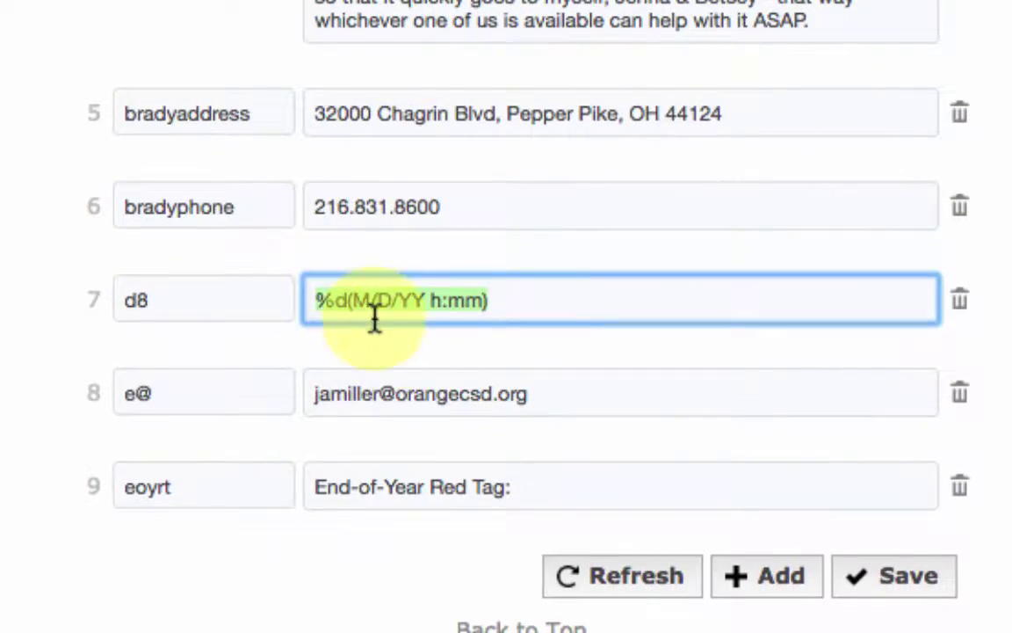
scroll(527, 299, up, 10)
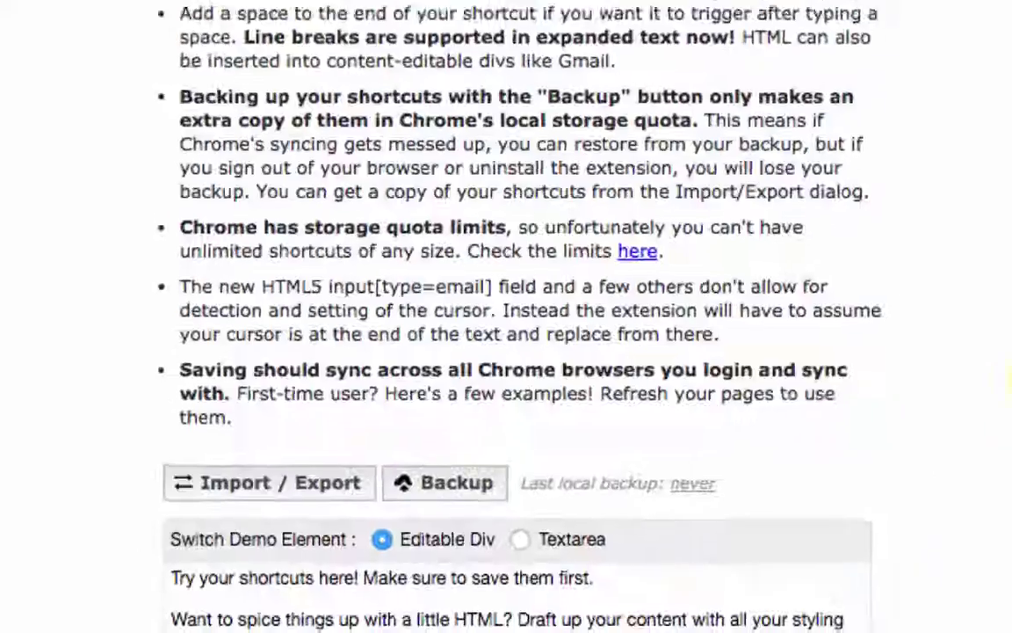